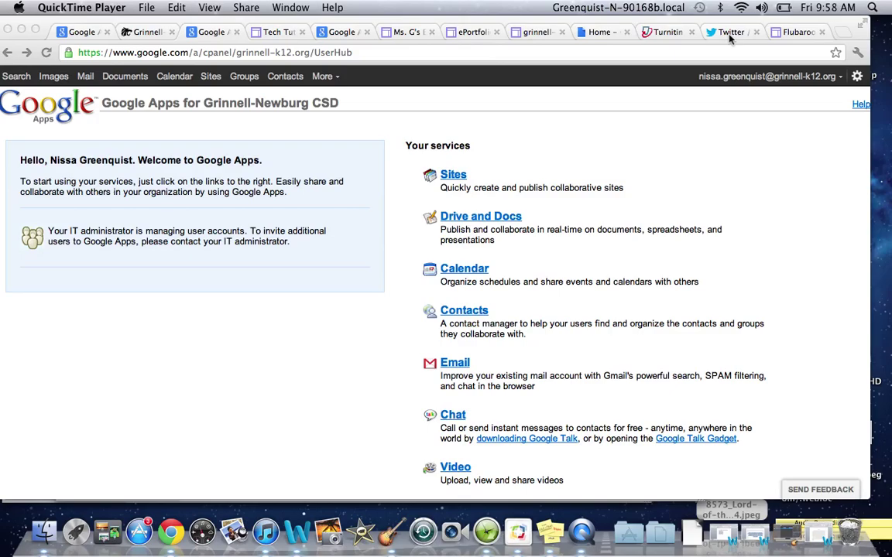
Open Sites from the dashboard's services list to show the grinnell-k12.org My Sites page
click(458, 178)
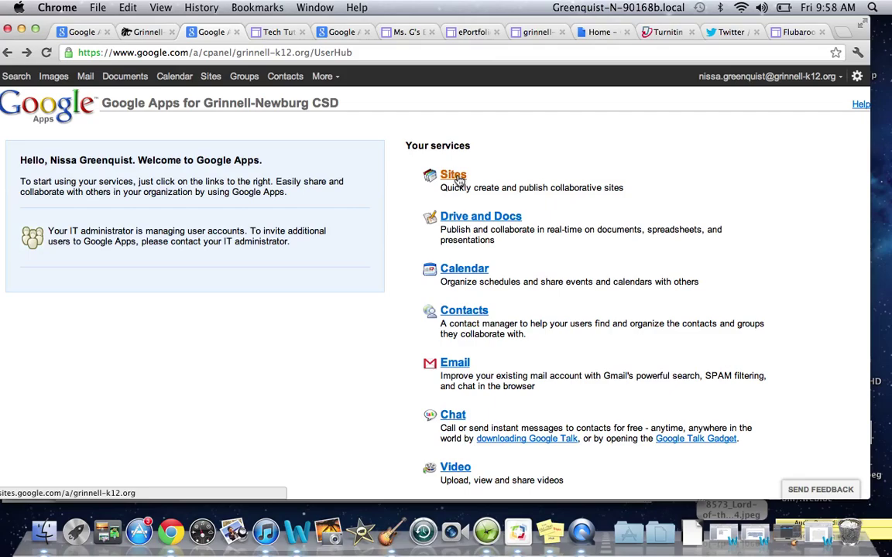
click(458, 178)
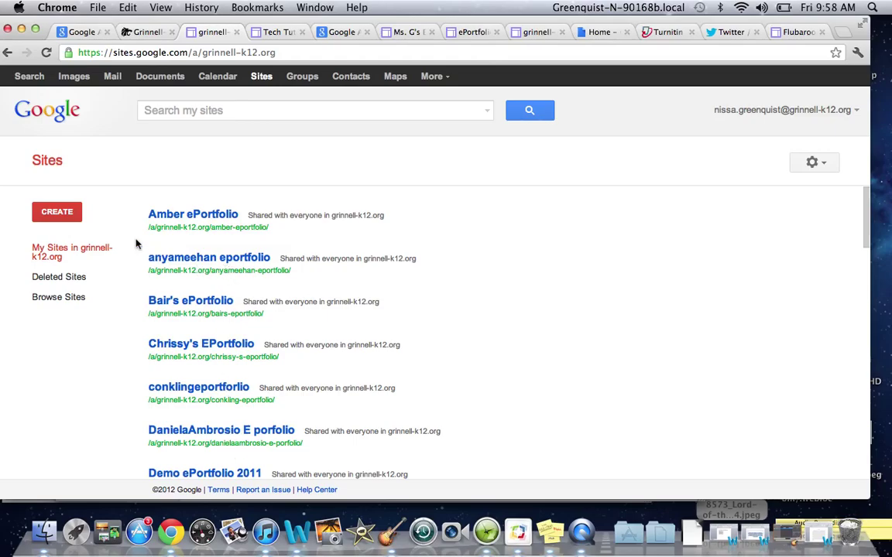
Begin a new site on the Blank template and name it 'Classroom Demo ePortfolio'
click(68, 215)
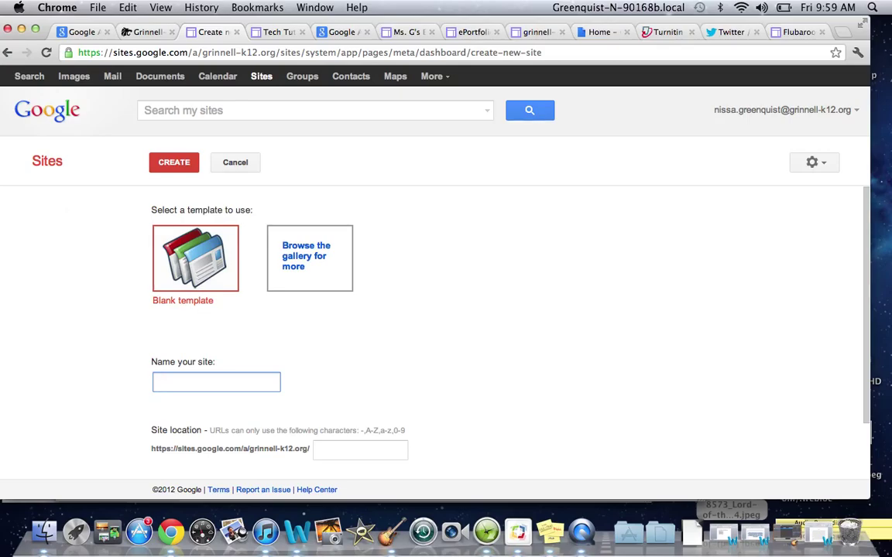
text(Classroom Demo )
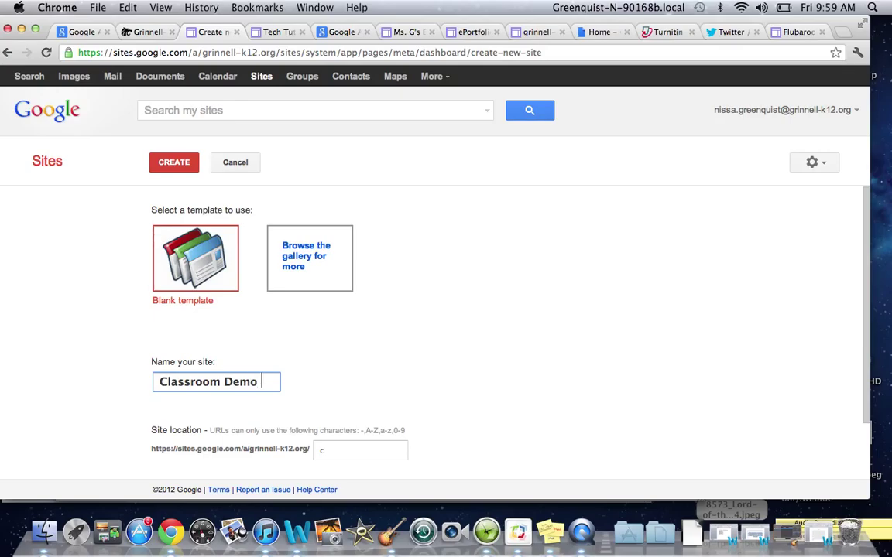
text(ePort)
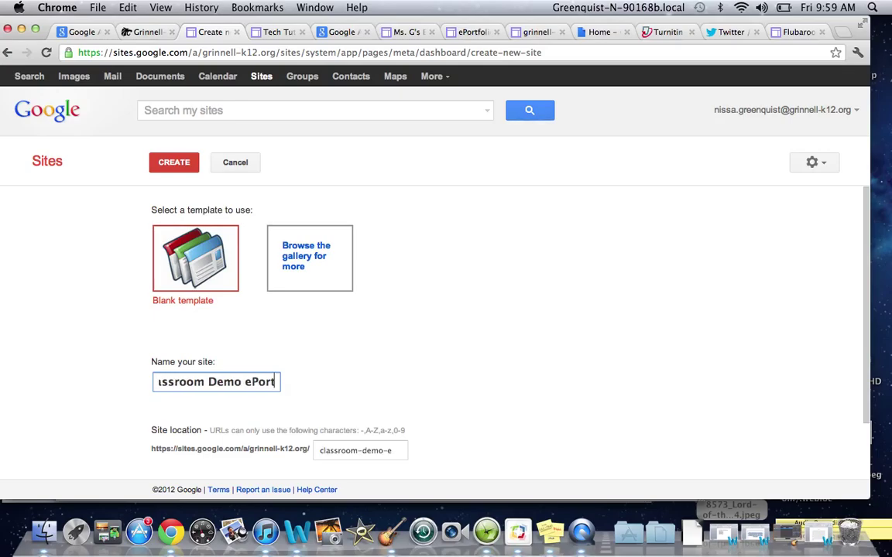
text(folio)
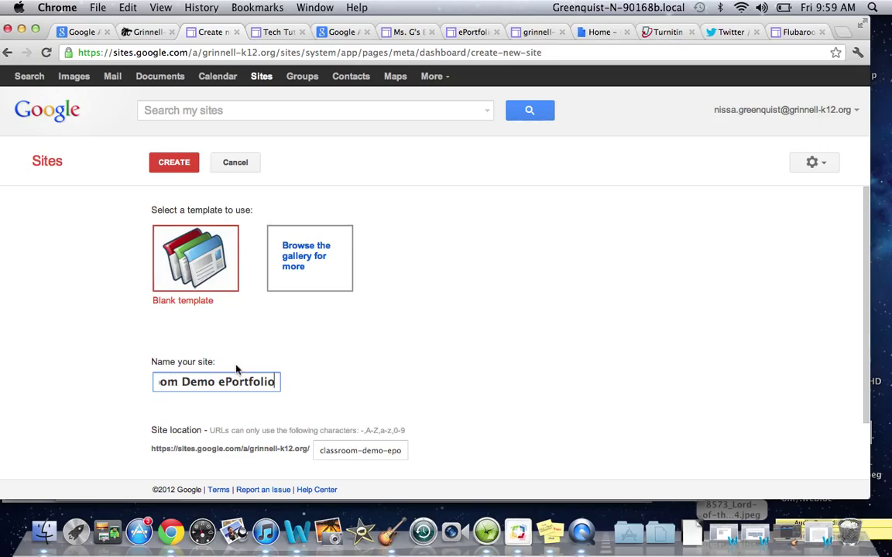
Build the 'Classroom Demo ePortfolio' site, then check and dismiss the More actions menu
click(183, 166)
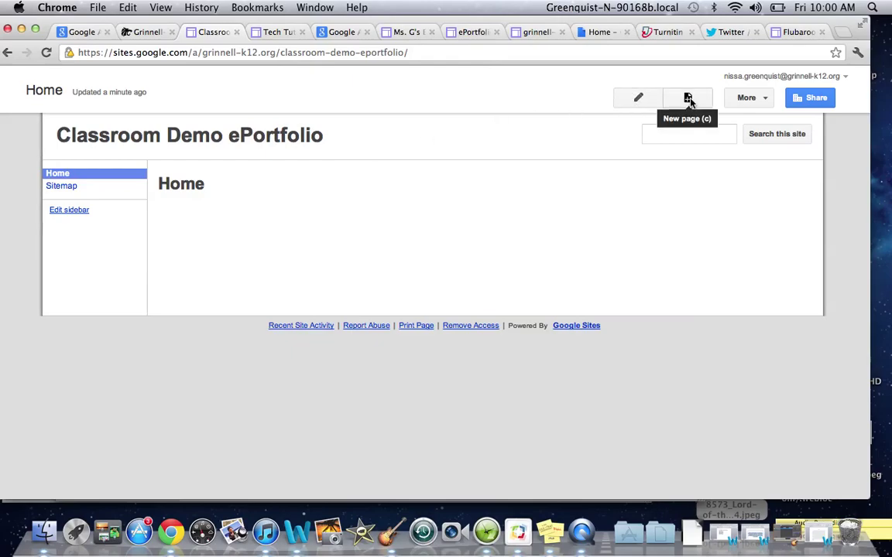
click(764, 99)
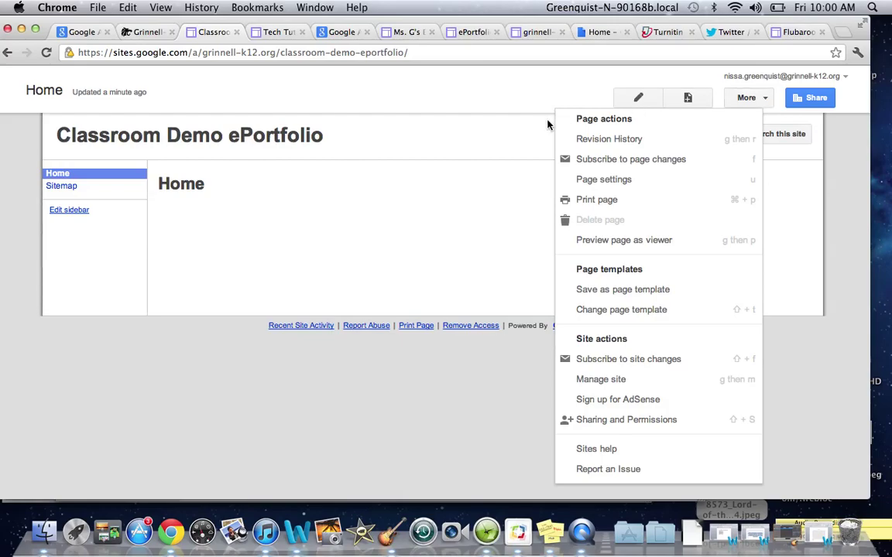
click(532, 165)
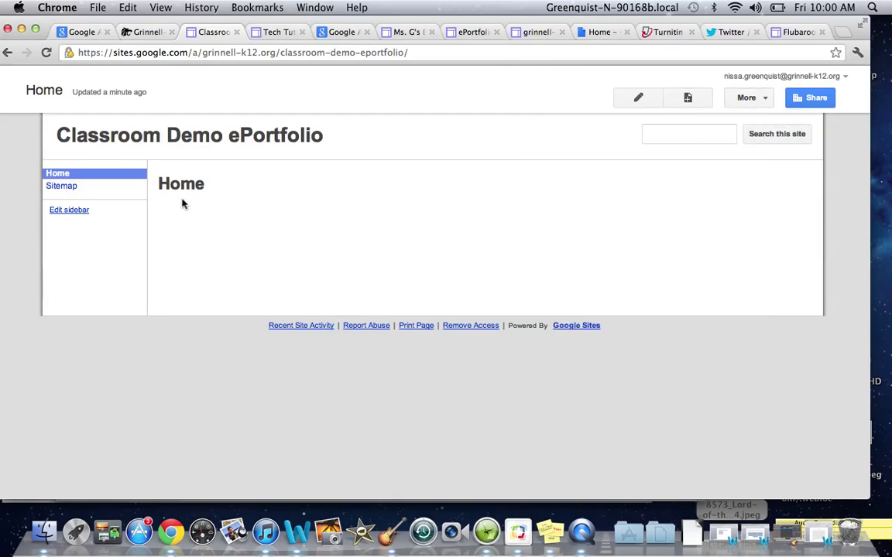
Go from Edit sidebar to the Manage Site Themes page, where Iceberg is current
click(81, 214)
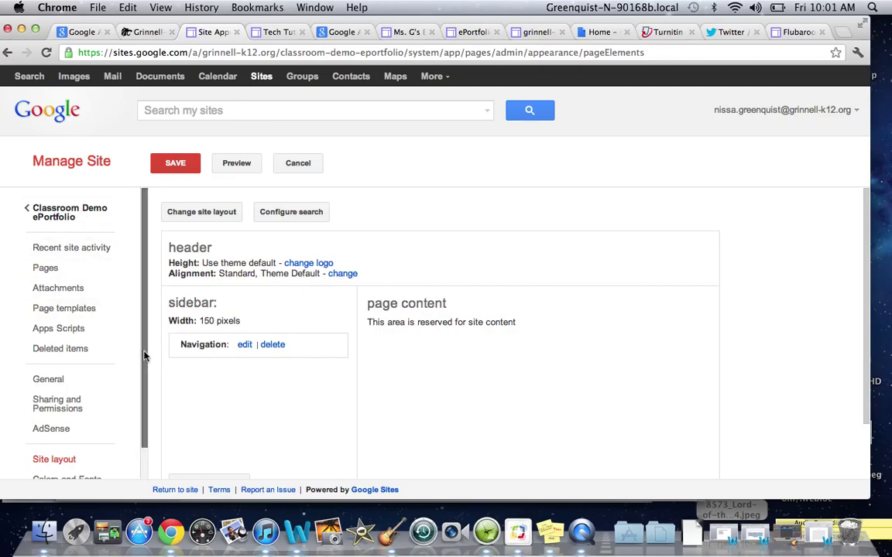
drag(146, 358, 141, 413)
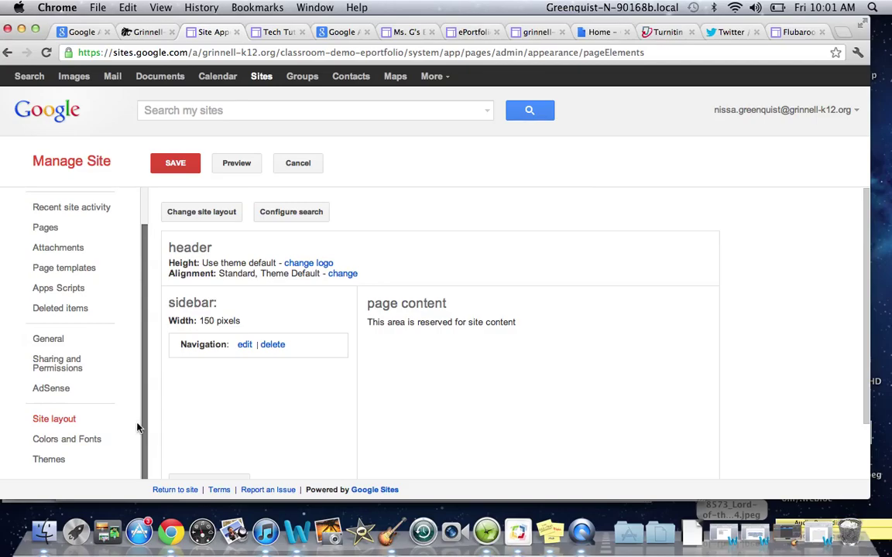
click(47, 463)
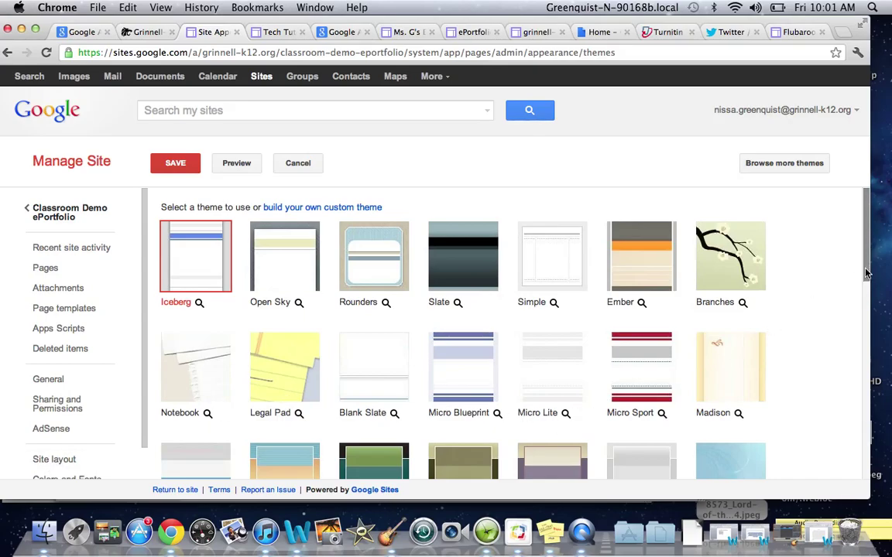
Select the Parchment theme and preview the Home page in its wood-grain look
drag(867, 275, 875, 432)
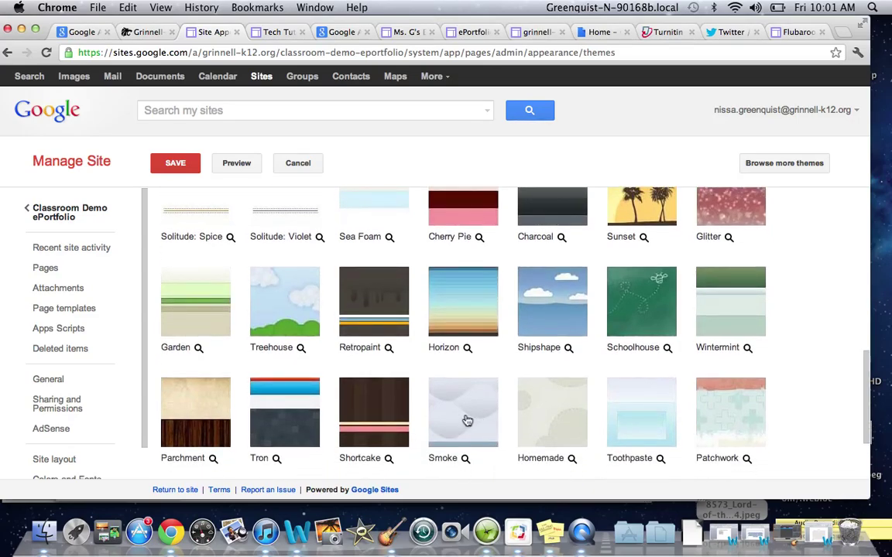
click(207, 411)
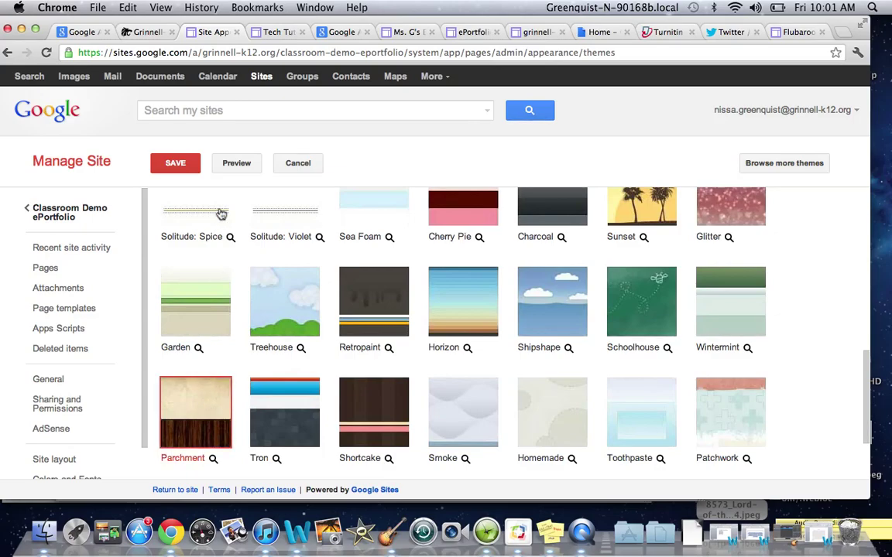
click(237, 164)
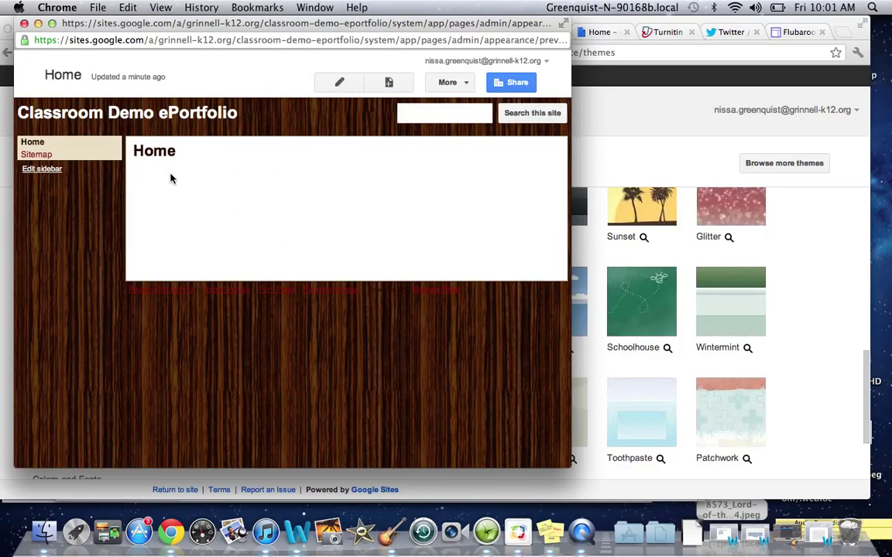
Close the preview and save Parchment as the site's theme
click(24, 24)
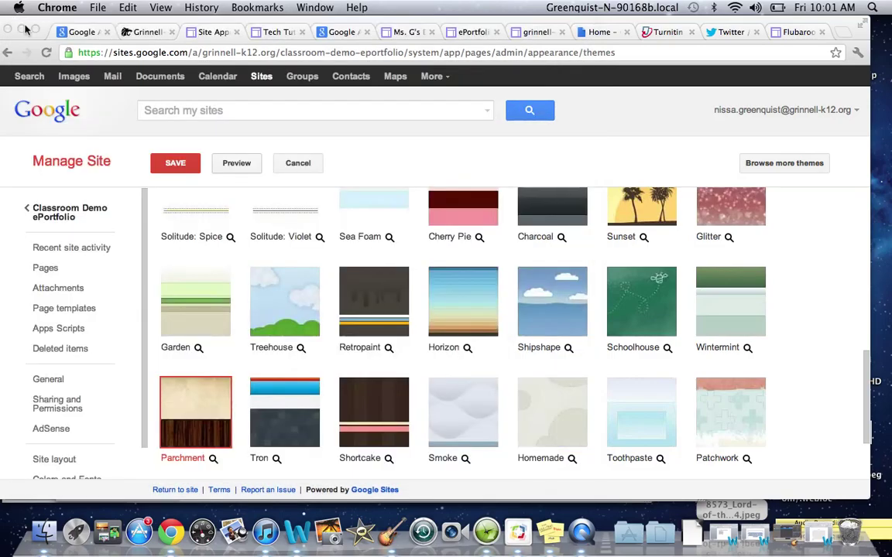
click(175, 164)
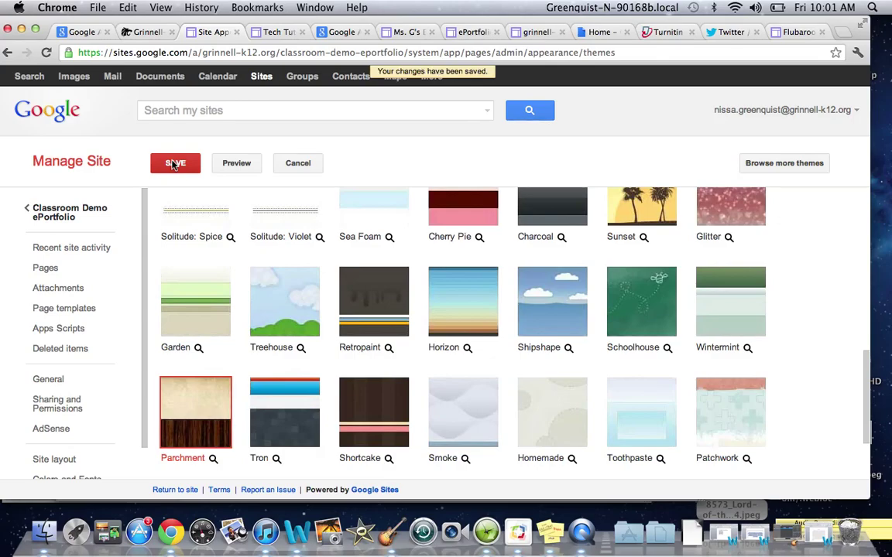
click(190, 165)
key(ctrl+super+Escape)
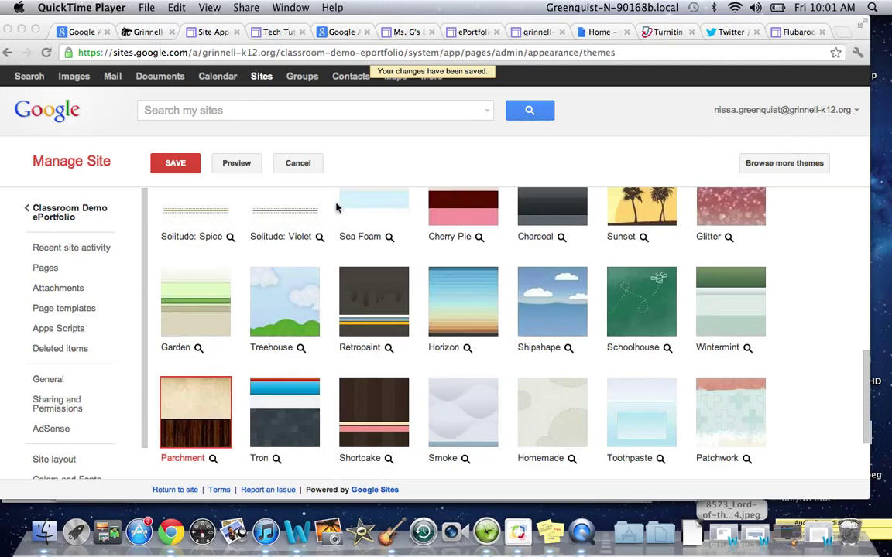
click(67, 220)
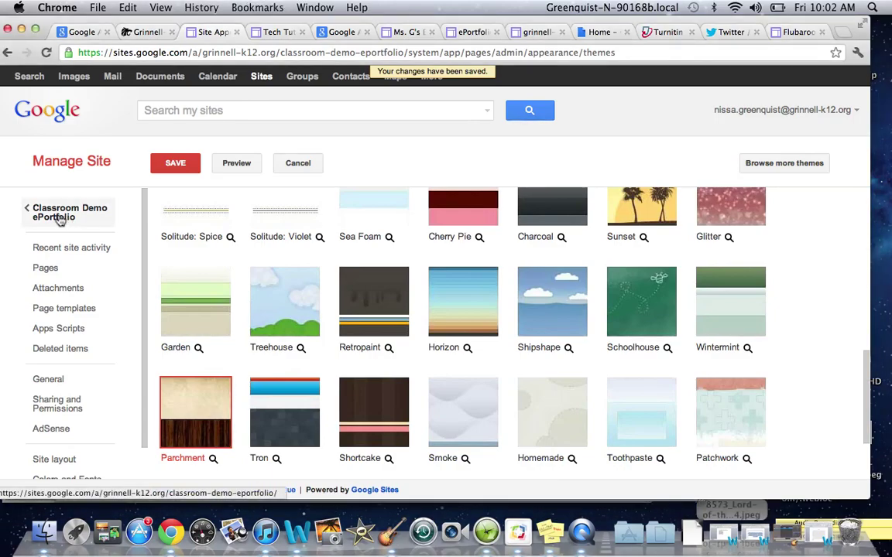
click(61, 218)
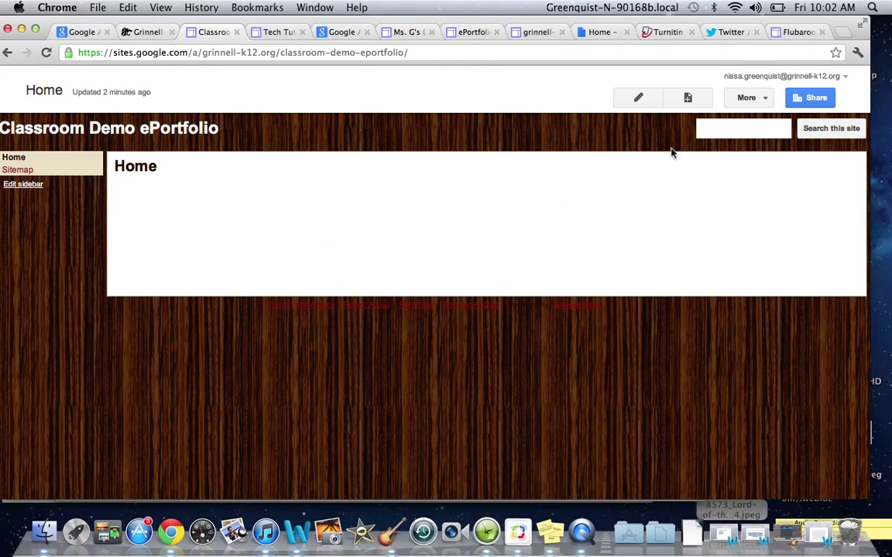
Create a top-level 'Blog' page using the Announcements template
click(687, 99)
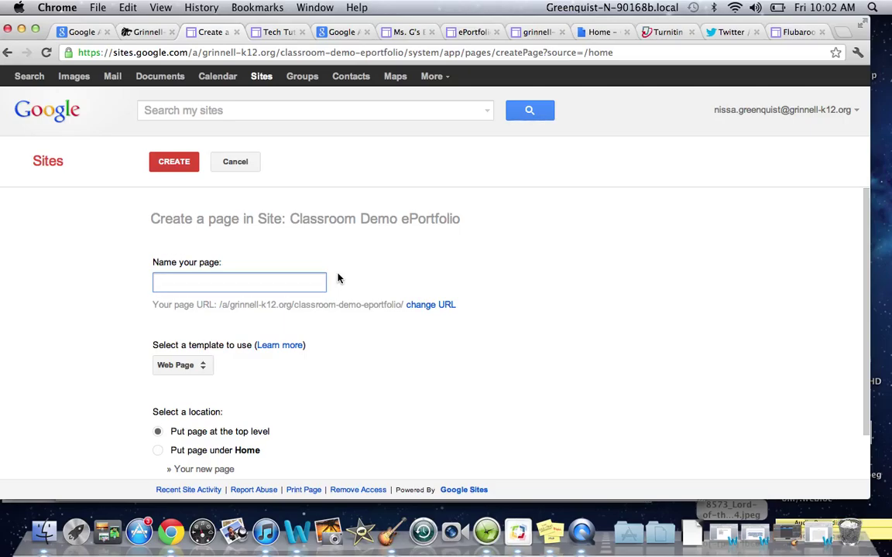
text(Blog)
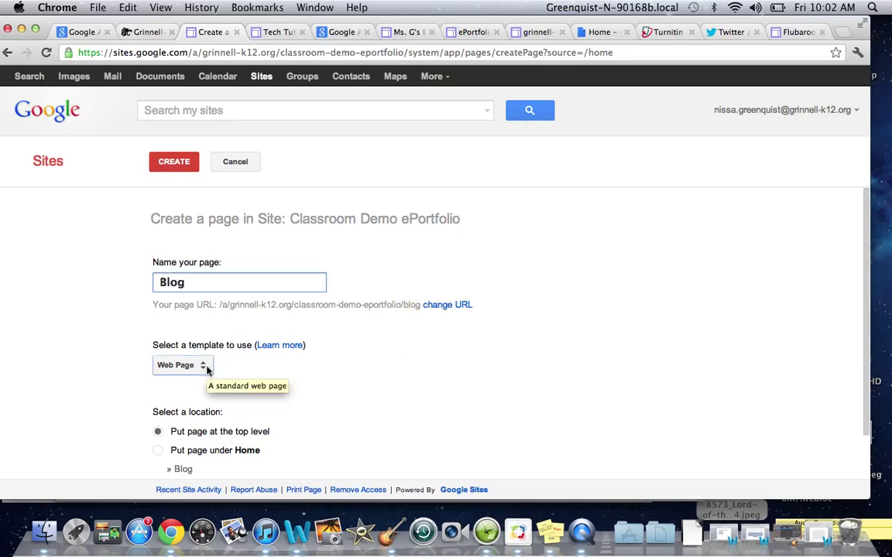
click(204, 367)
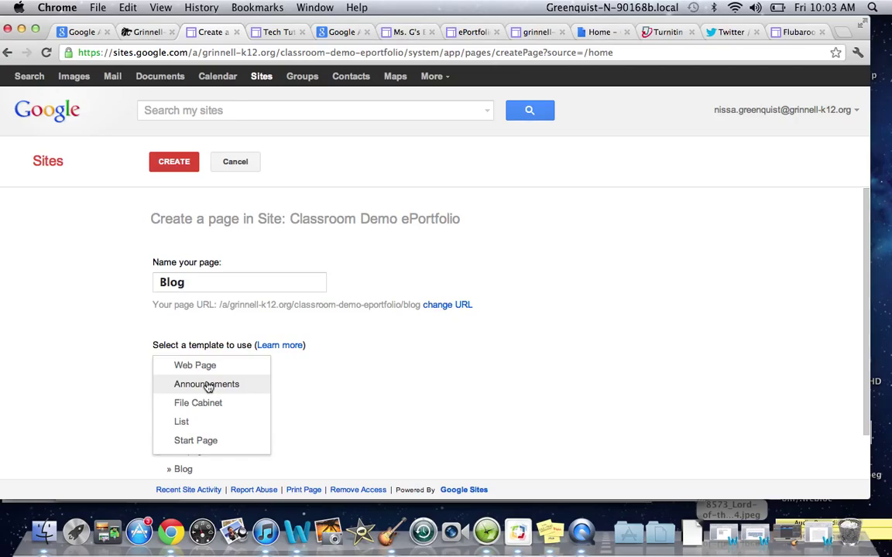
click(207, 385)
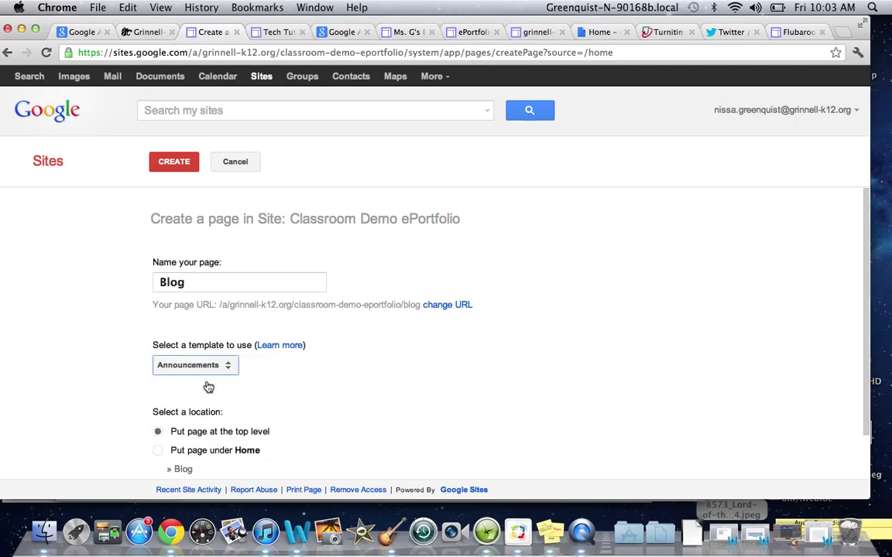
click(175, 164)
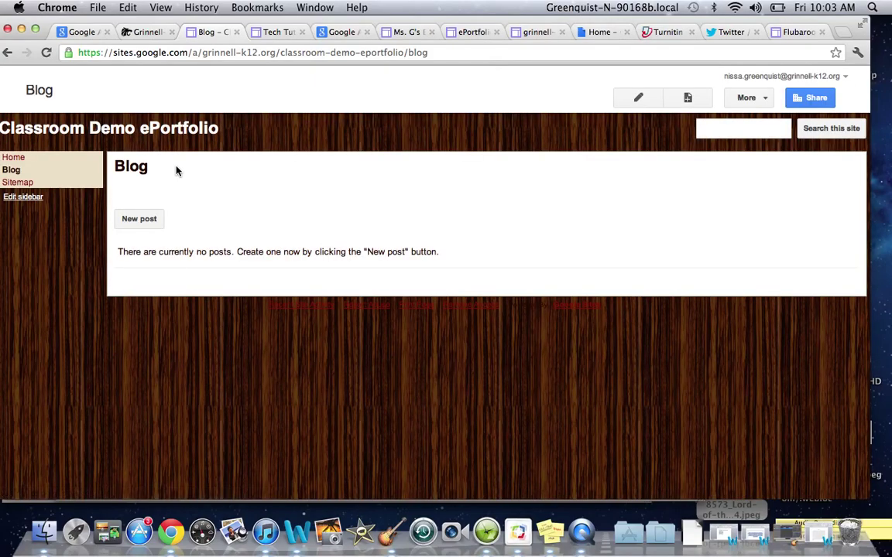
click(21, 160)
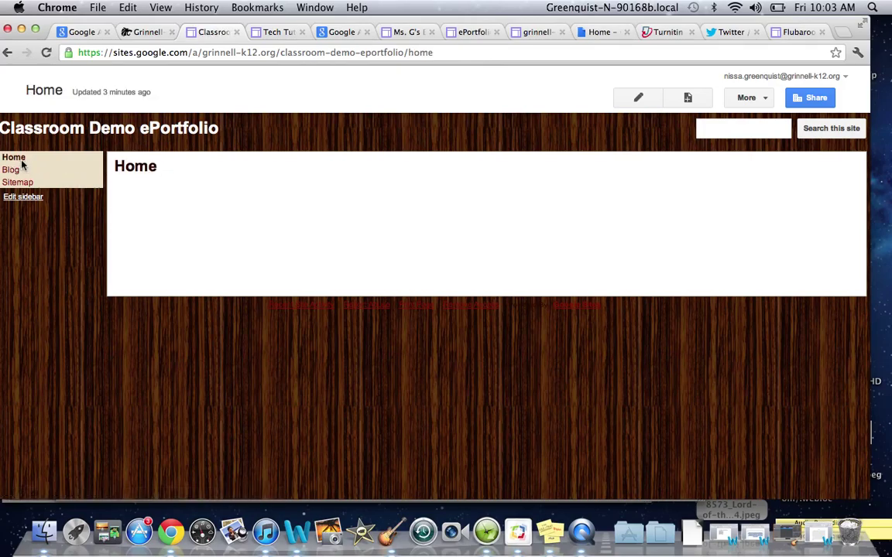
click(13, 175)
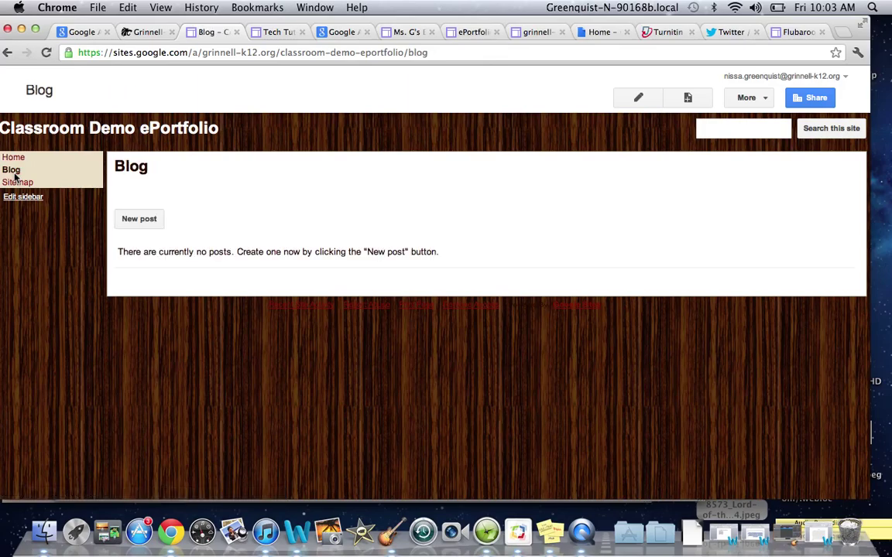
Create a top-level '9A English' Web Page and save it
click(687, 99)
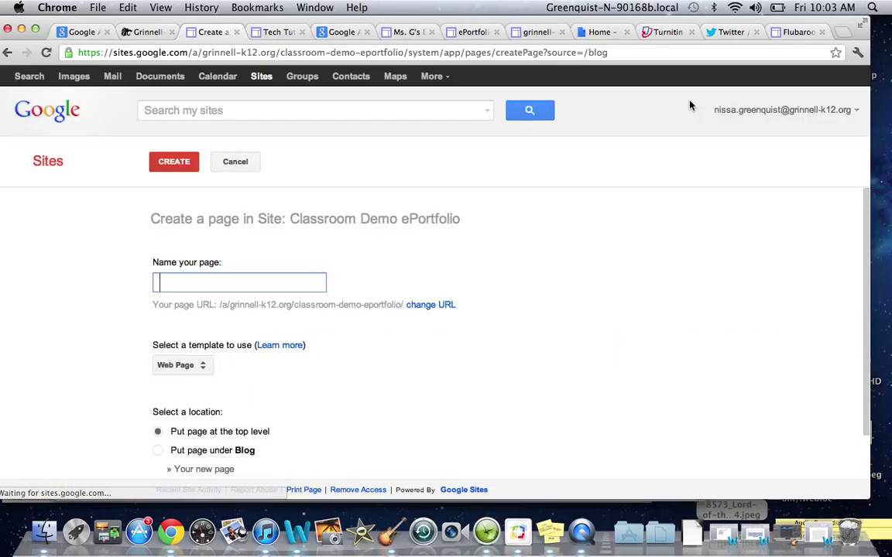
text(9)
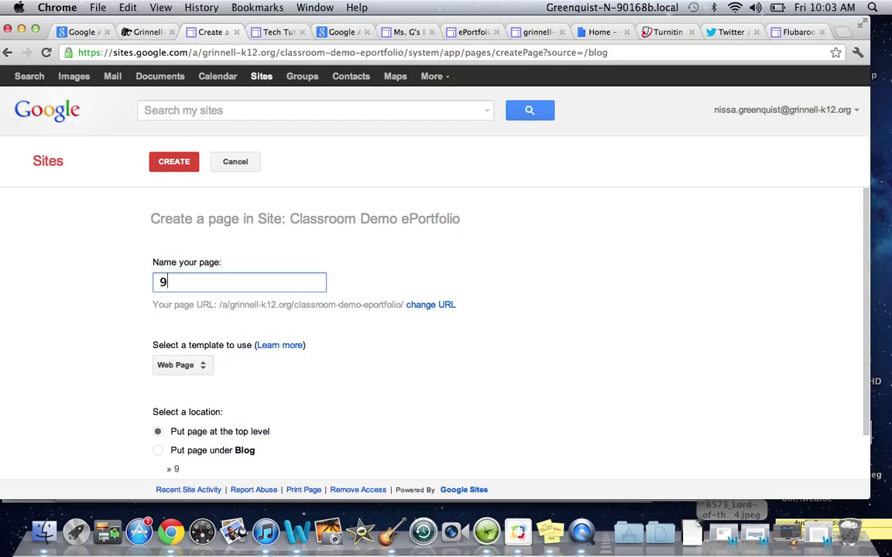
text(A English)
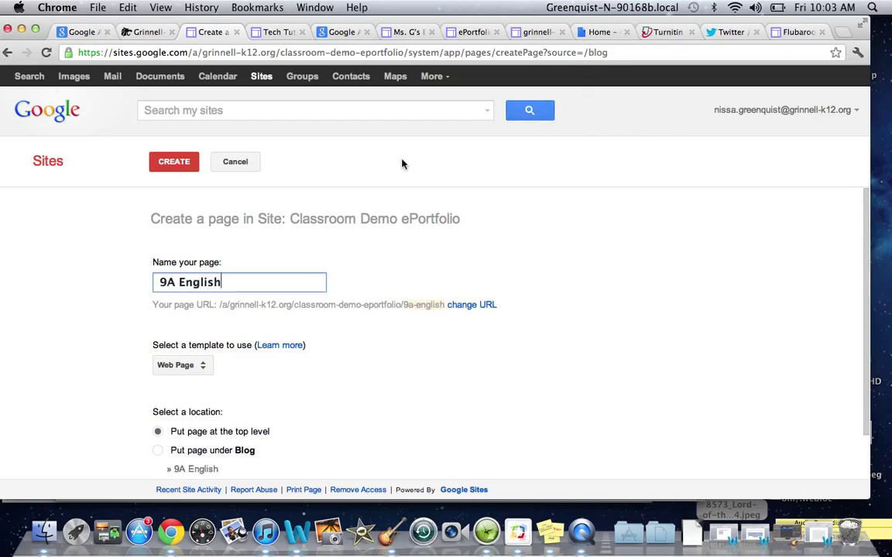
click(182, 165)
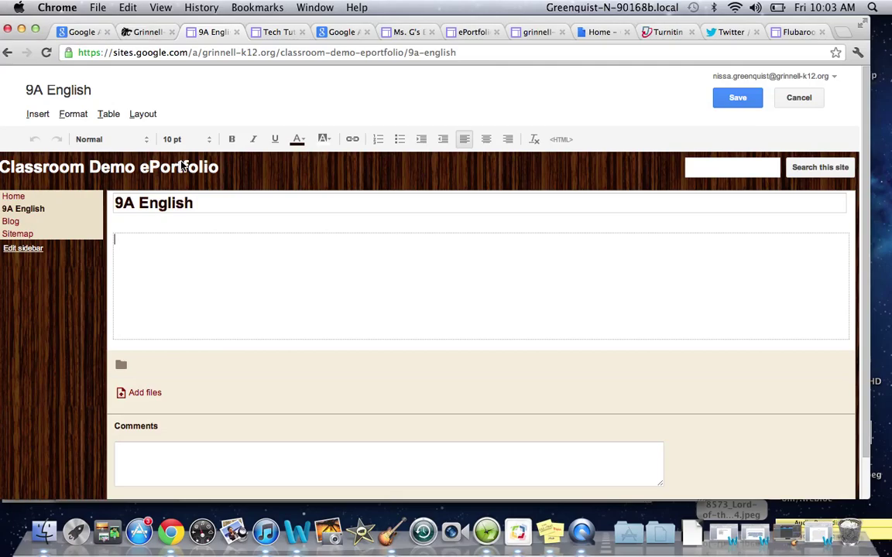
click(736, 102)
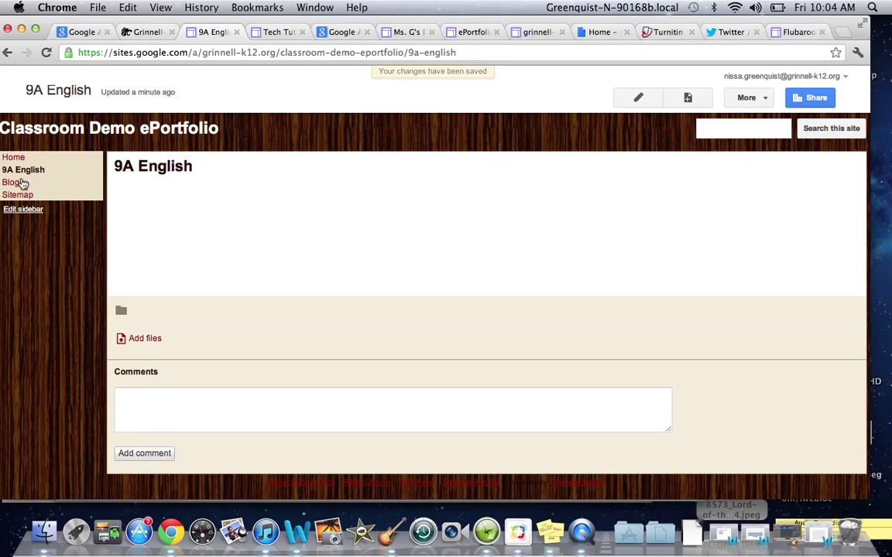
Go to the Blog page from the sidebar and switch it into edit mode
click(13, 183)
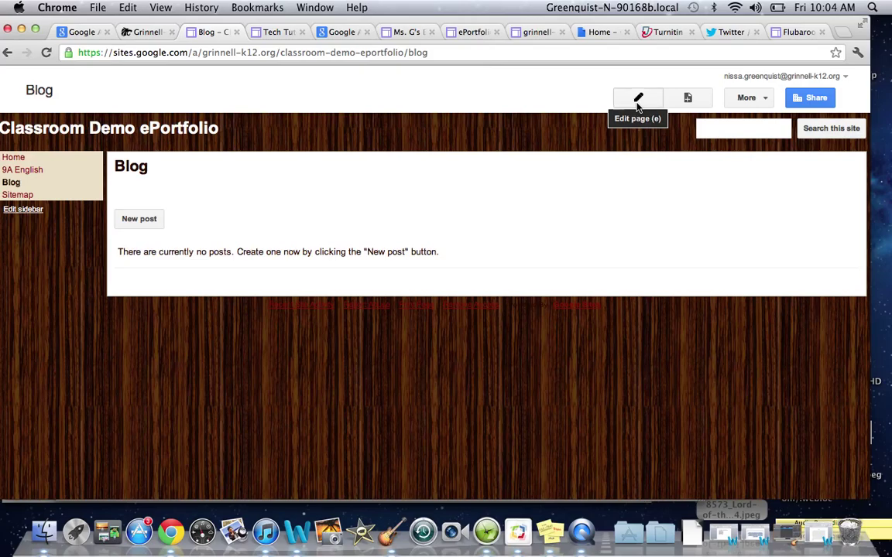
click(638, 104)
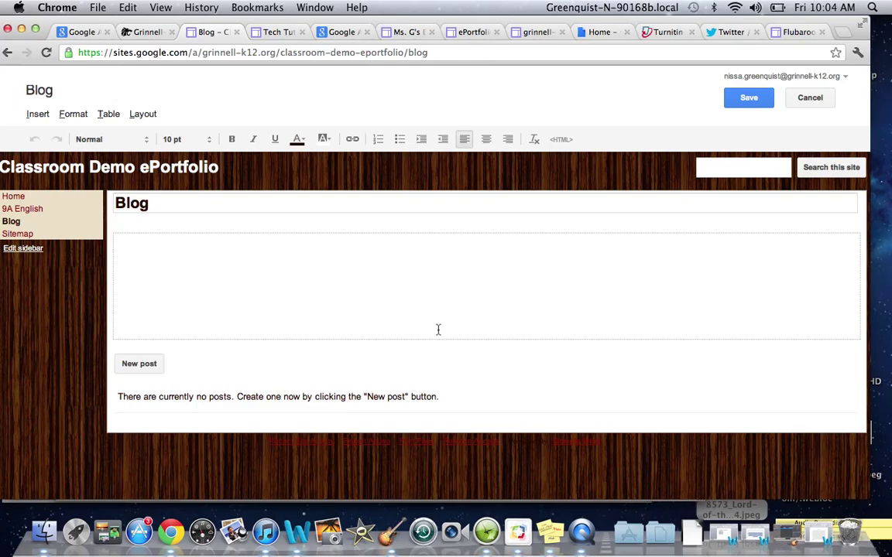
Look through the Insert and Format menus without changes, then save the Blog page
click(38, 115)
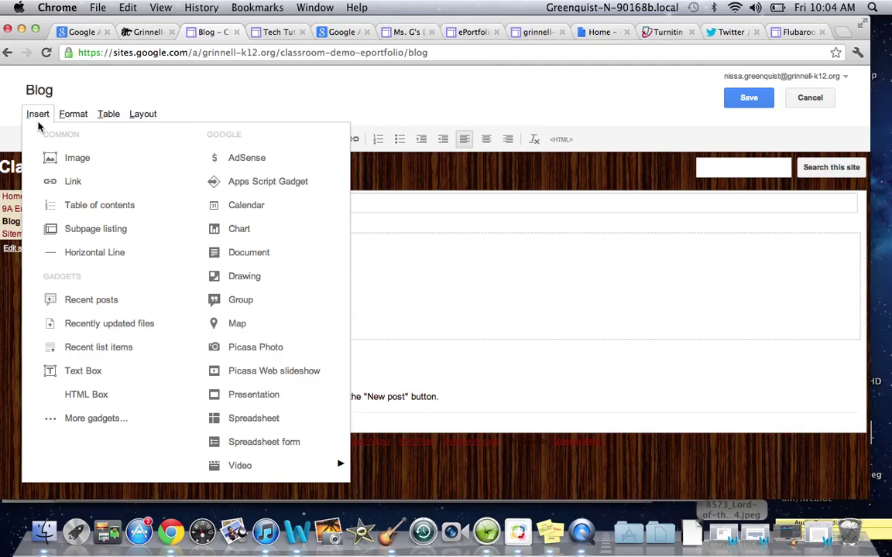
mouse_move(59, 113)
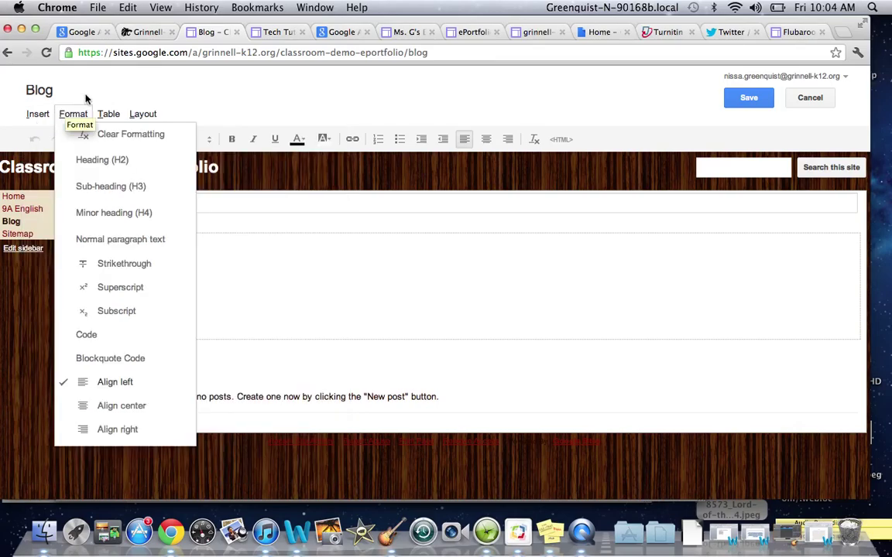
click(85, 97)
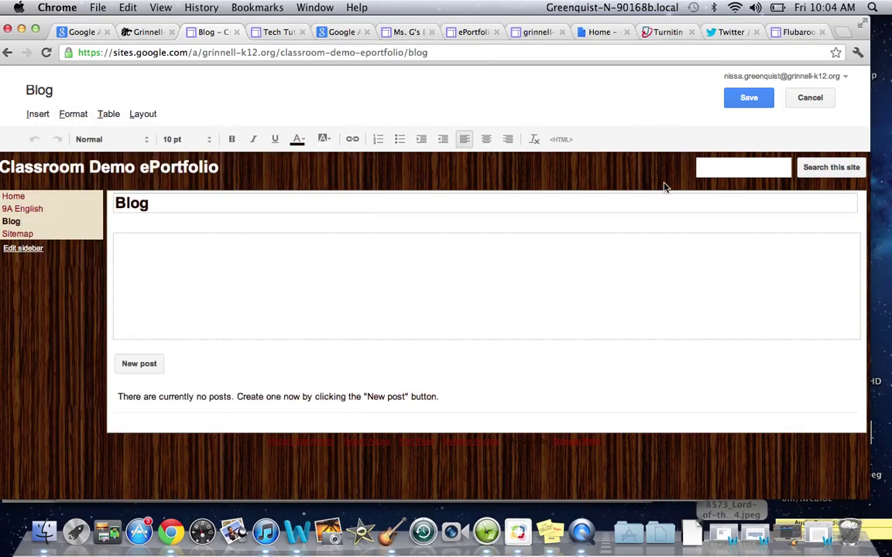
click(747, 99)
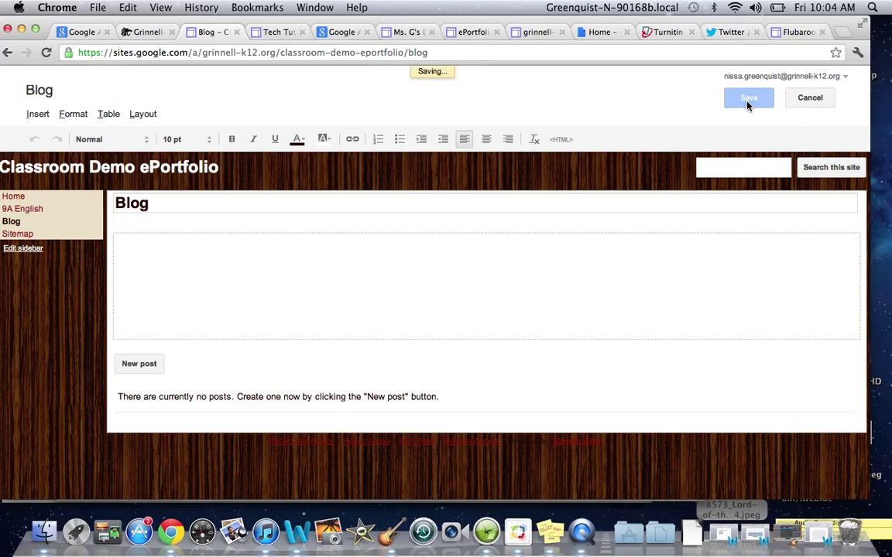